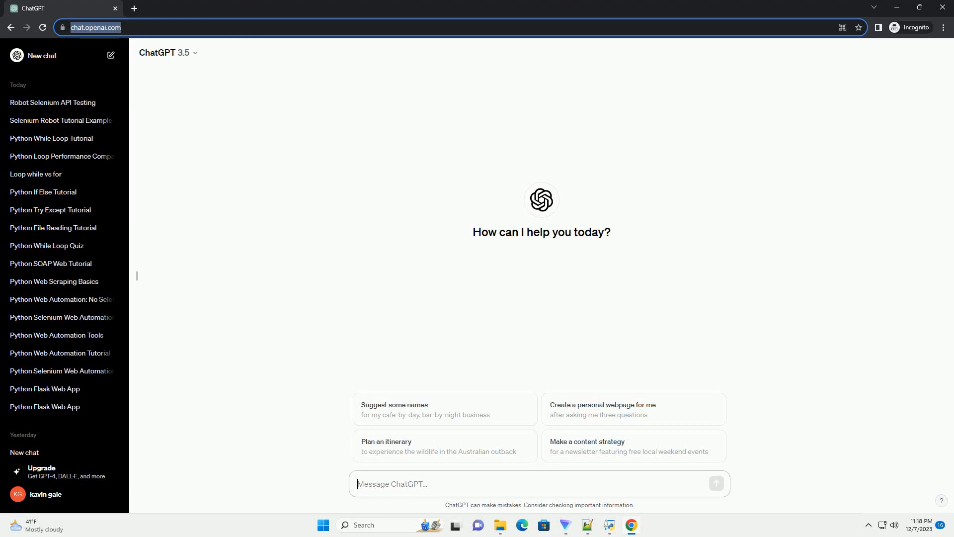
Paste and send a prompt asking for a tutorial on running PowerShell scripts from Python with code examples.
{"action": "type", "text": "write an informative tutorial about run powershell script with python with code example"}
{"action": "key", "text": "Return"}
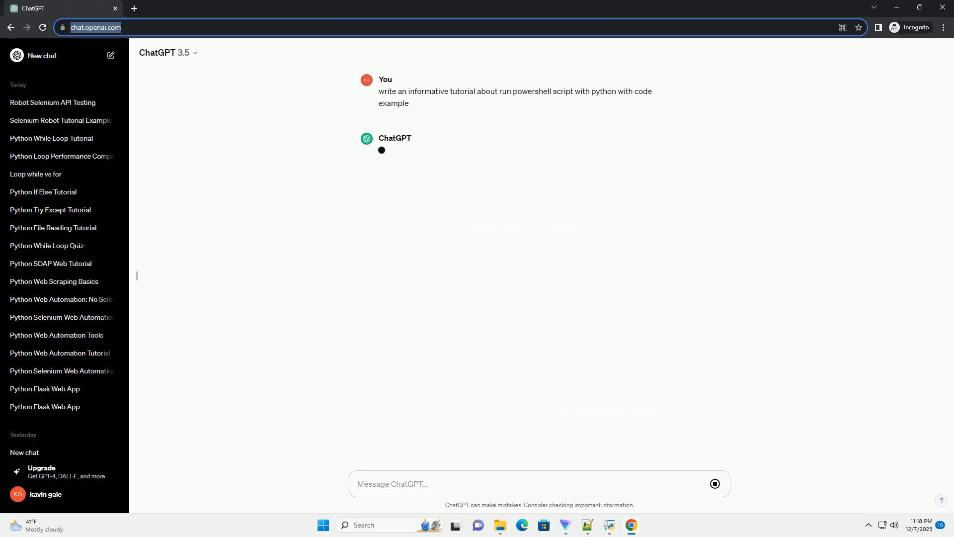